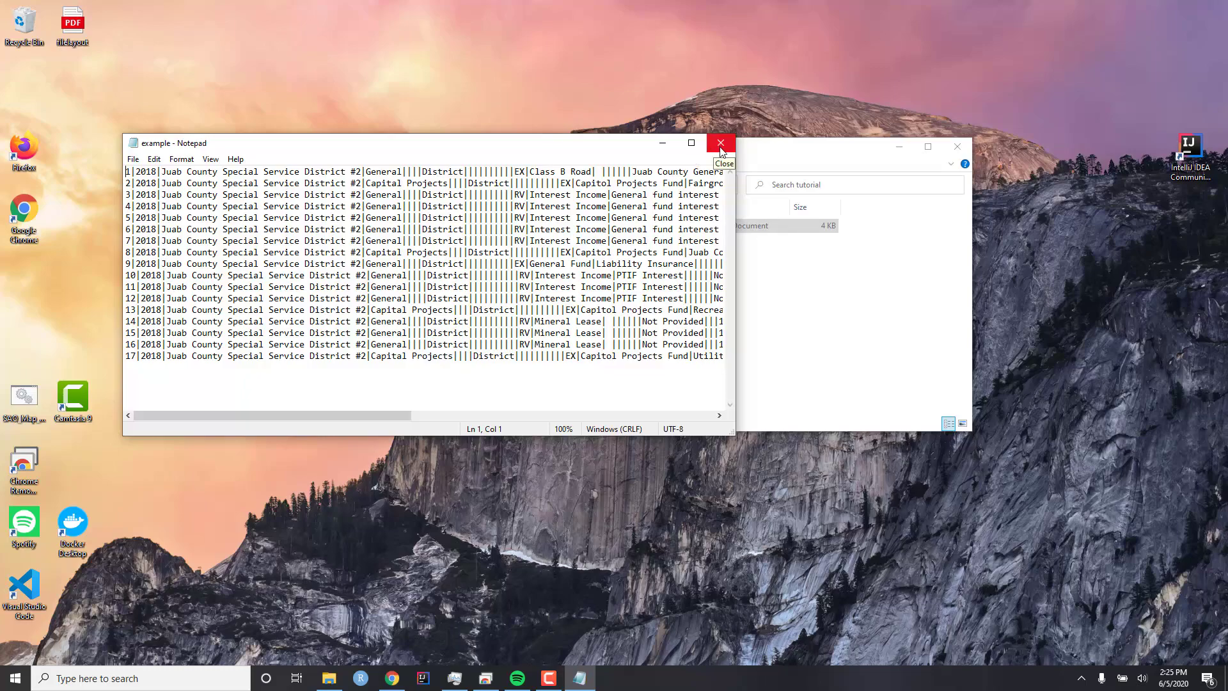
- Reopen the example text file from the tutorial folder in Notepad and maximize its window
click(720, 146)
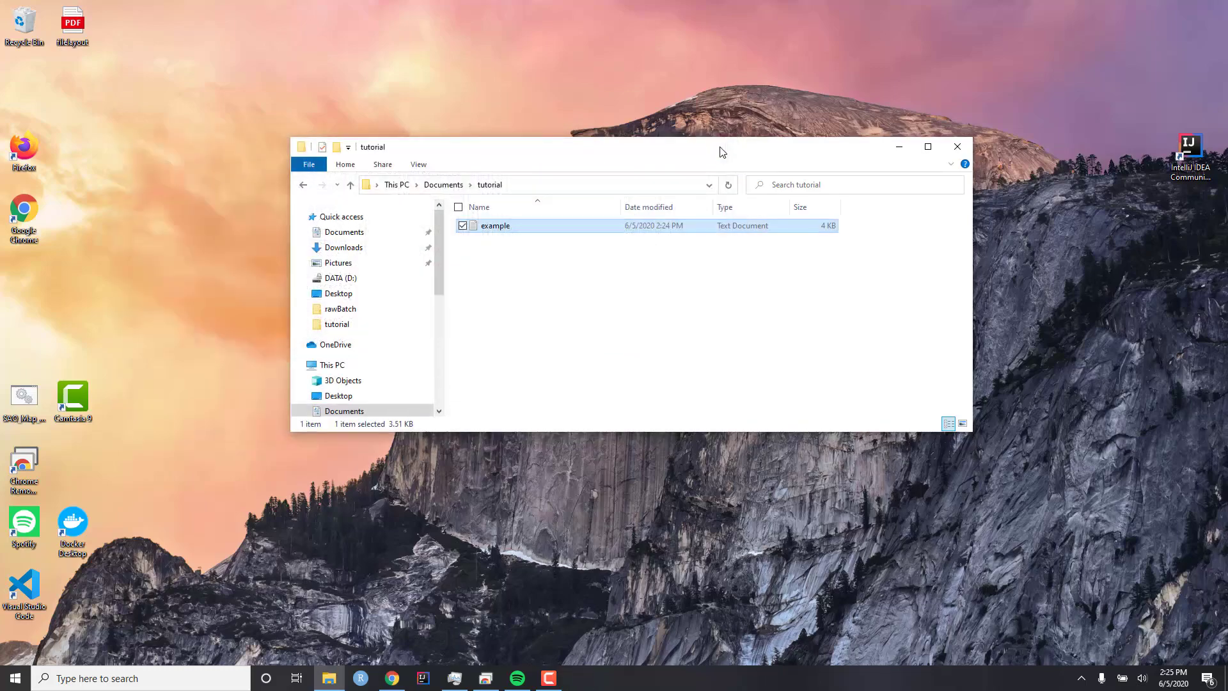
right_click(556, 230)
mouse_move(473, 376)
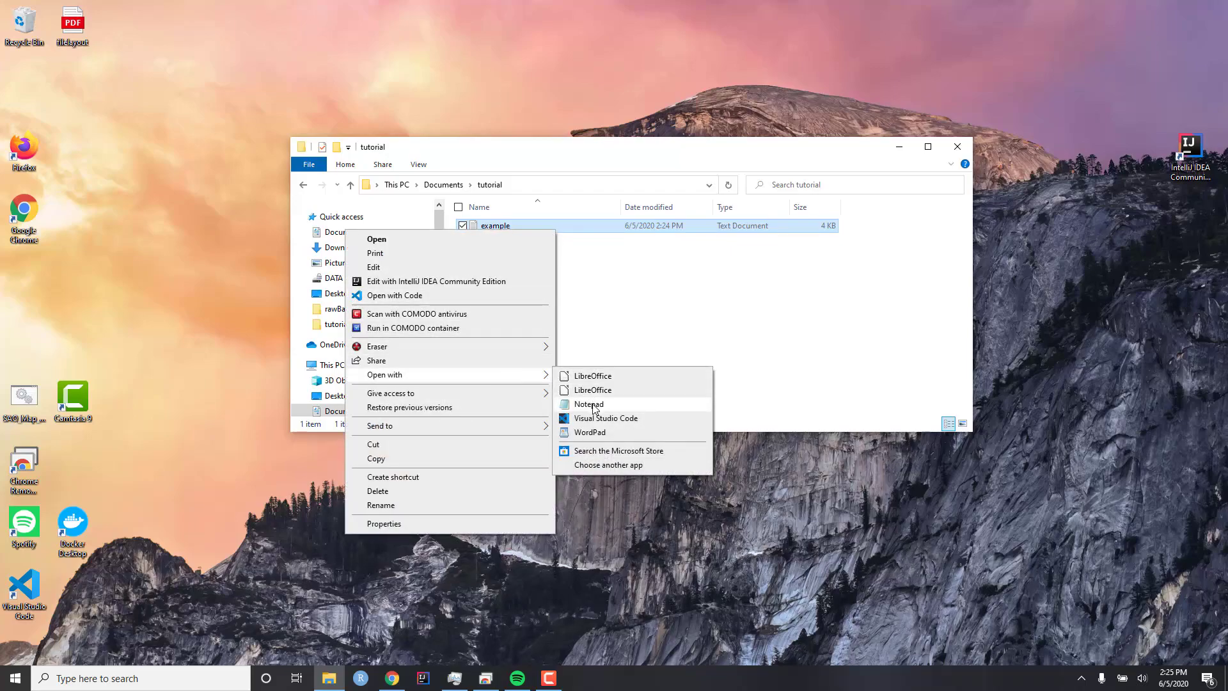
click(593, 406)
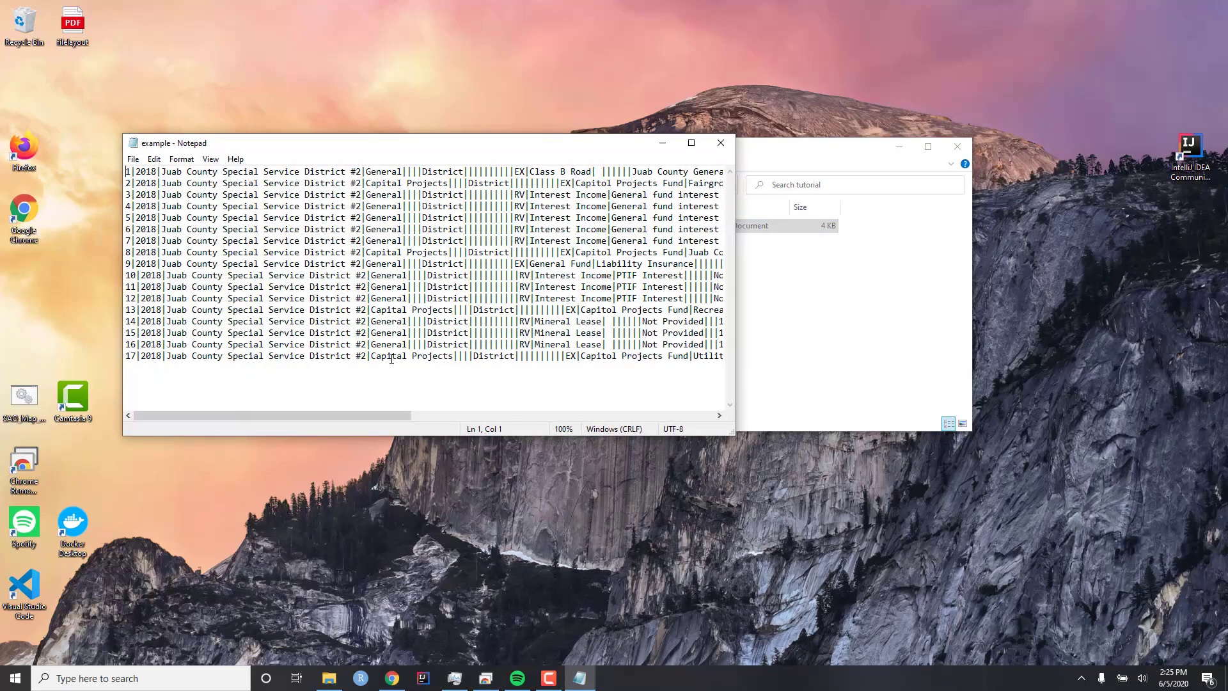
click(691, 149)
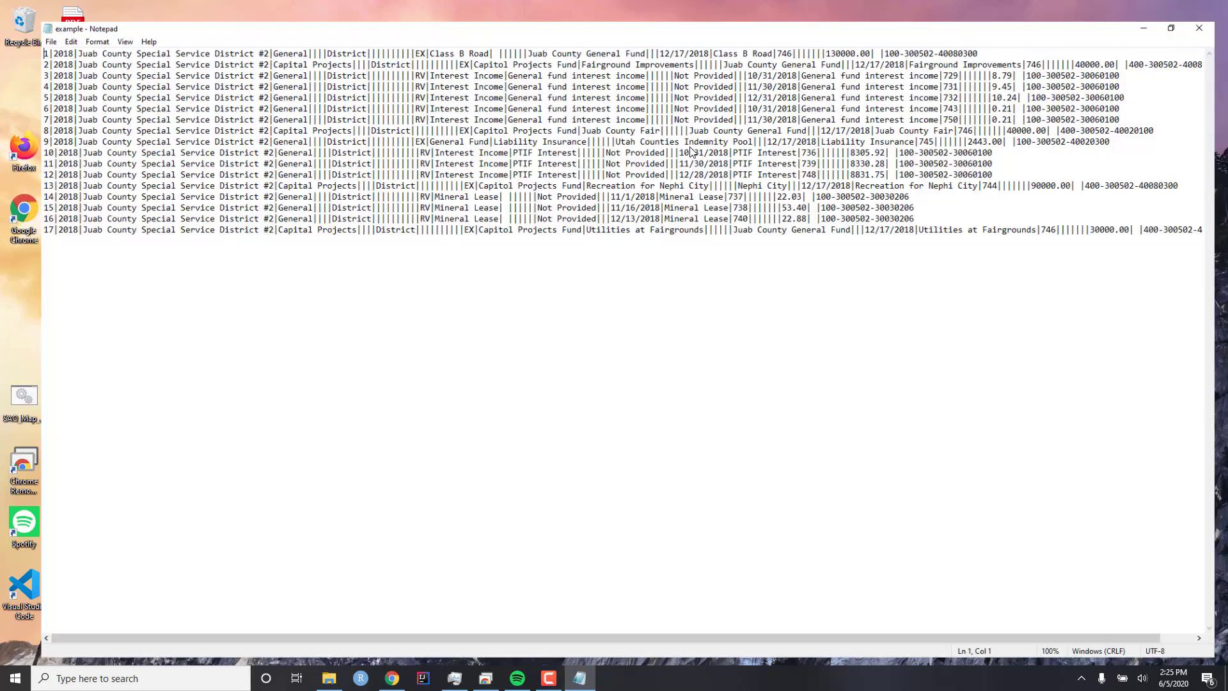
click(307, 221)
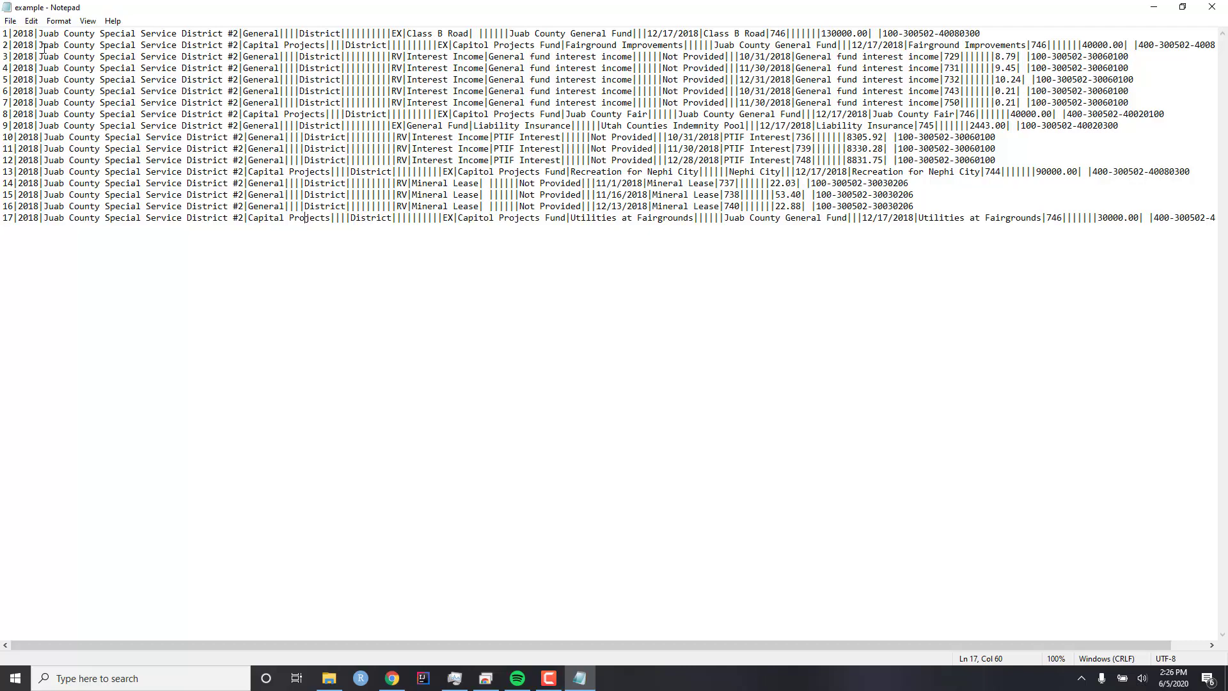
- Examine the pipe delimiters and the row number, year and district fields in the first rows
click(10, 33)
click(37, 34)
drag(13, 33, 282, 33)
click(245, 34)
click(285, 33)
click(3, 33)
key(Down)
key(Down)
triple_click(3, 34)
click(6, 34)
drag(12, 45, 34, 45)
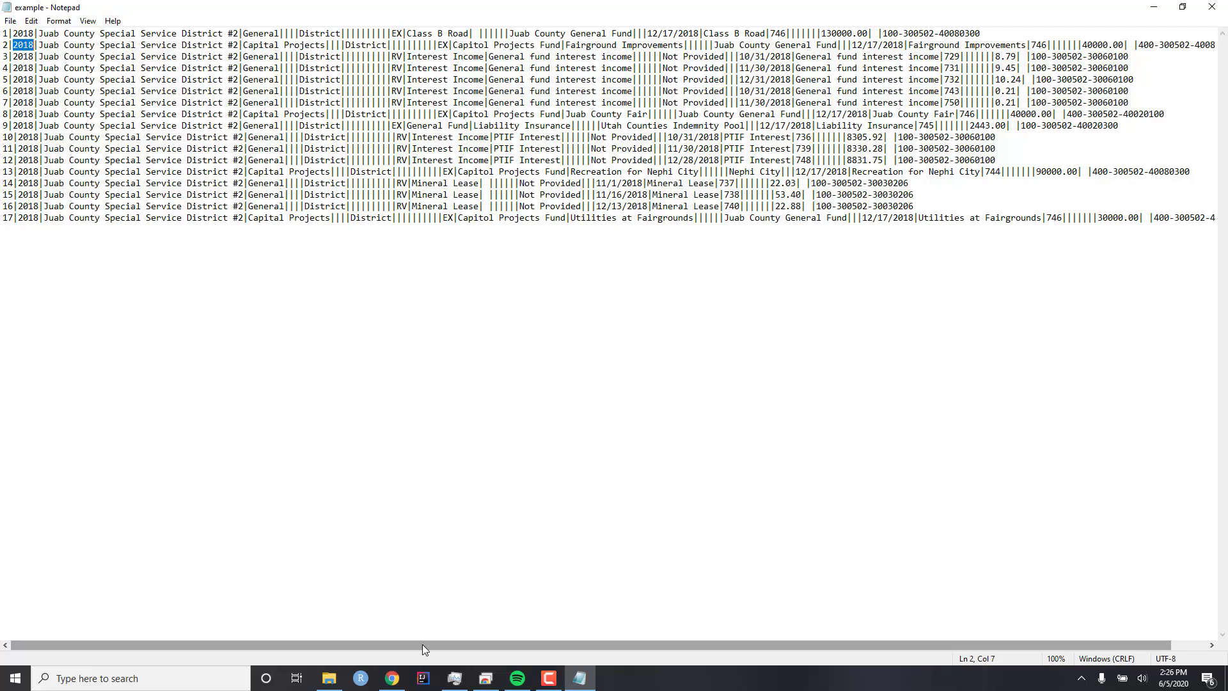
- Examine the account codes at the ends of the rows
drag(317, 647, 422, 658)
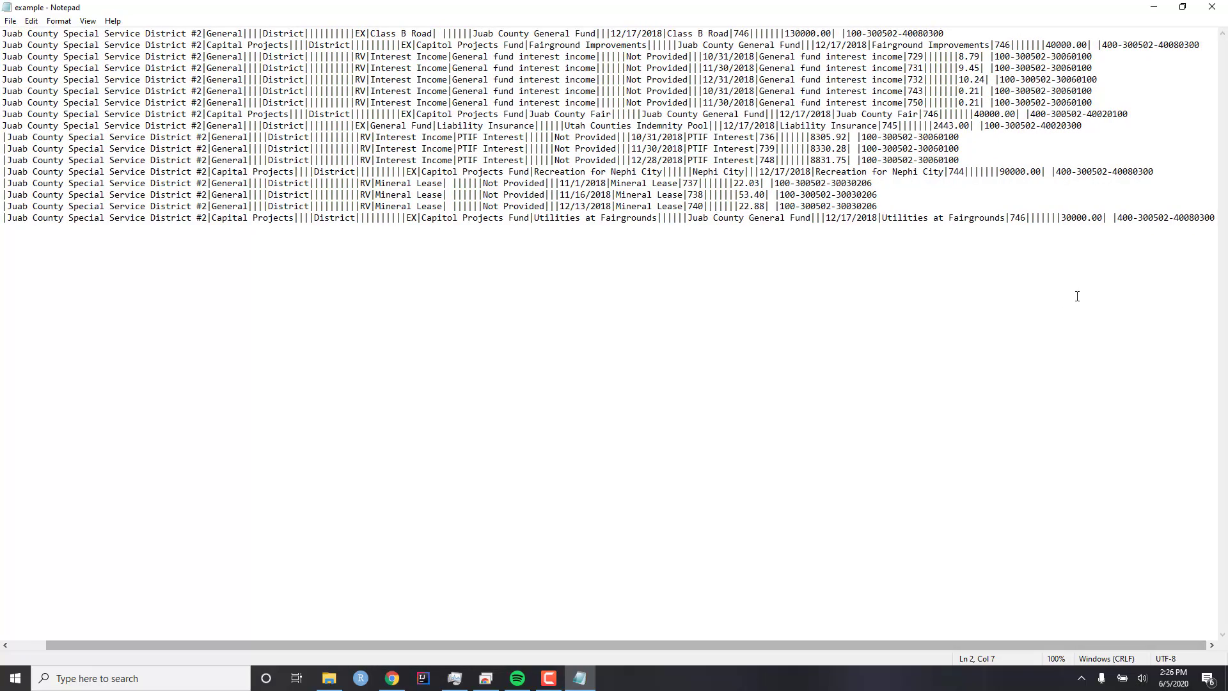
click(969, 157)
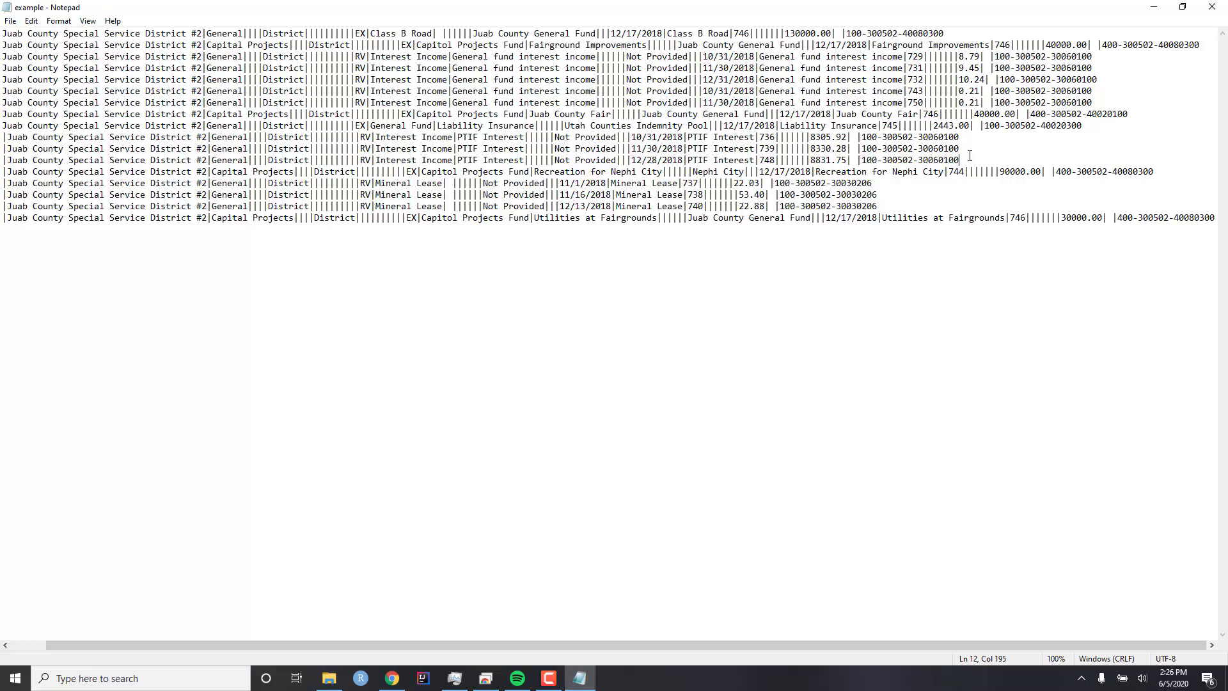
drag(969, 161, 867, 159)
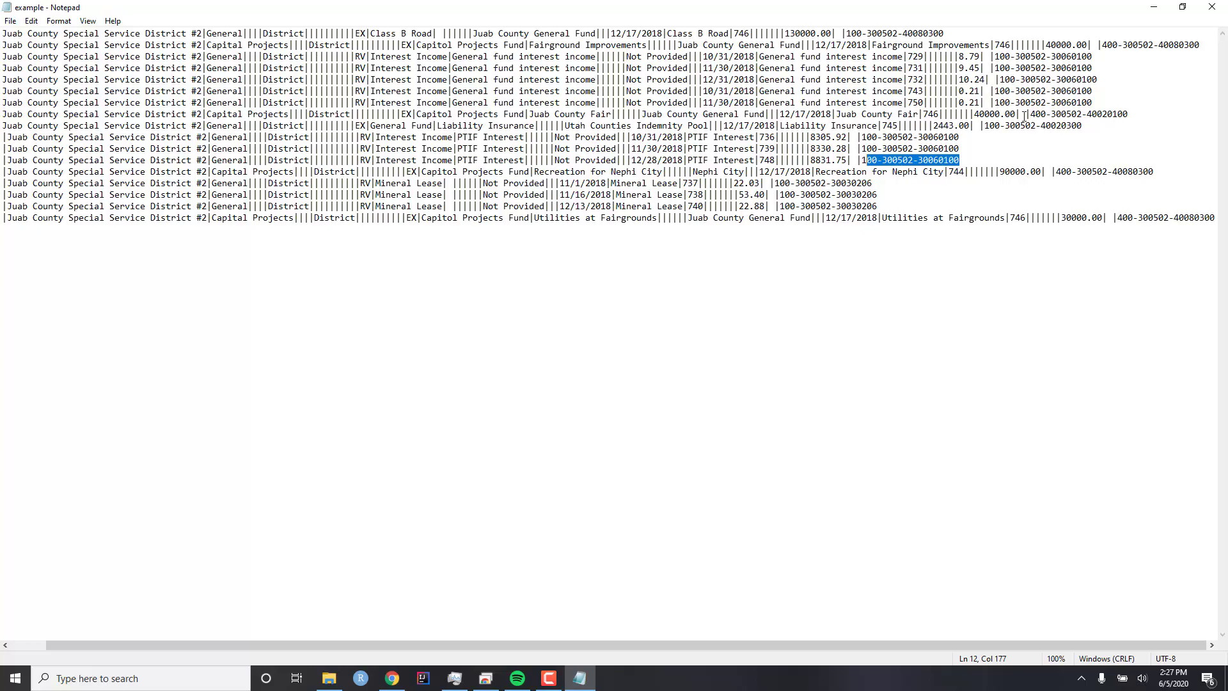
click(887, 137)
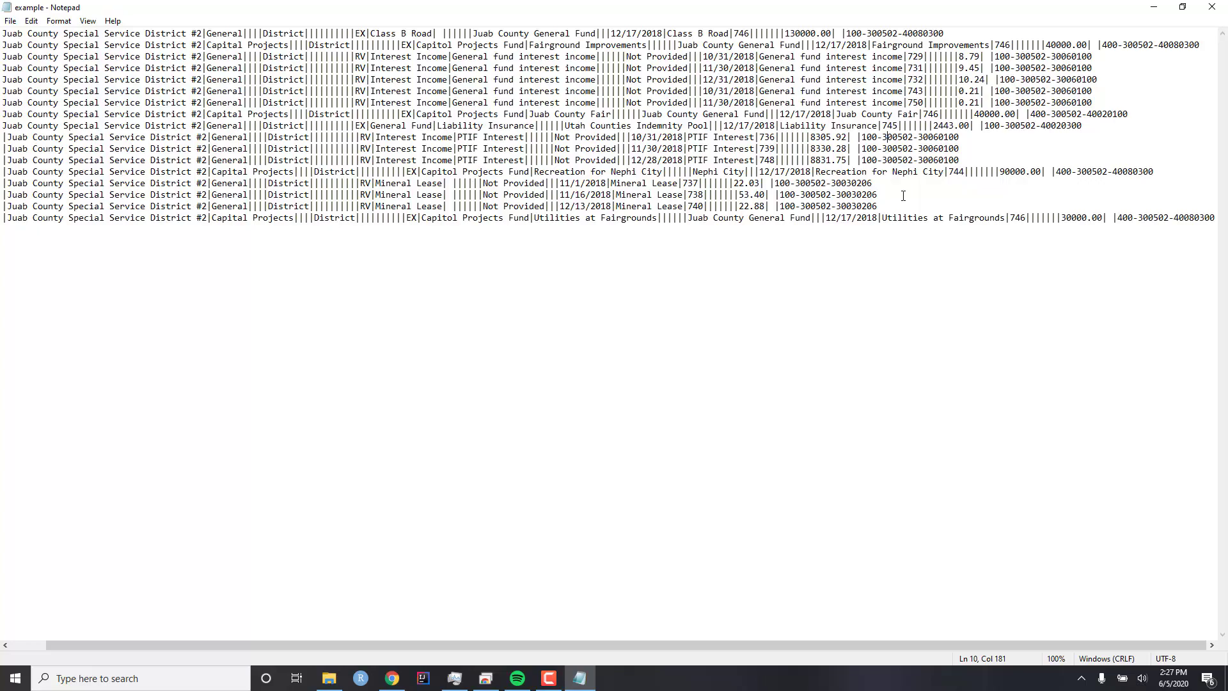
click(710, 117)
- Open the Find dialog and clear the previous search text
key(ctrl+f)
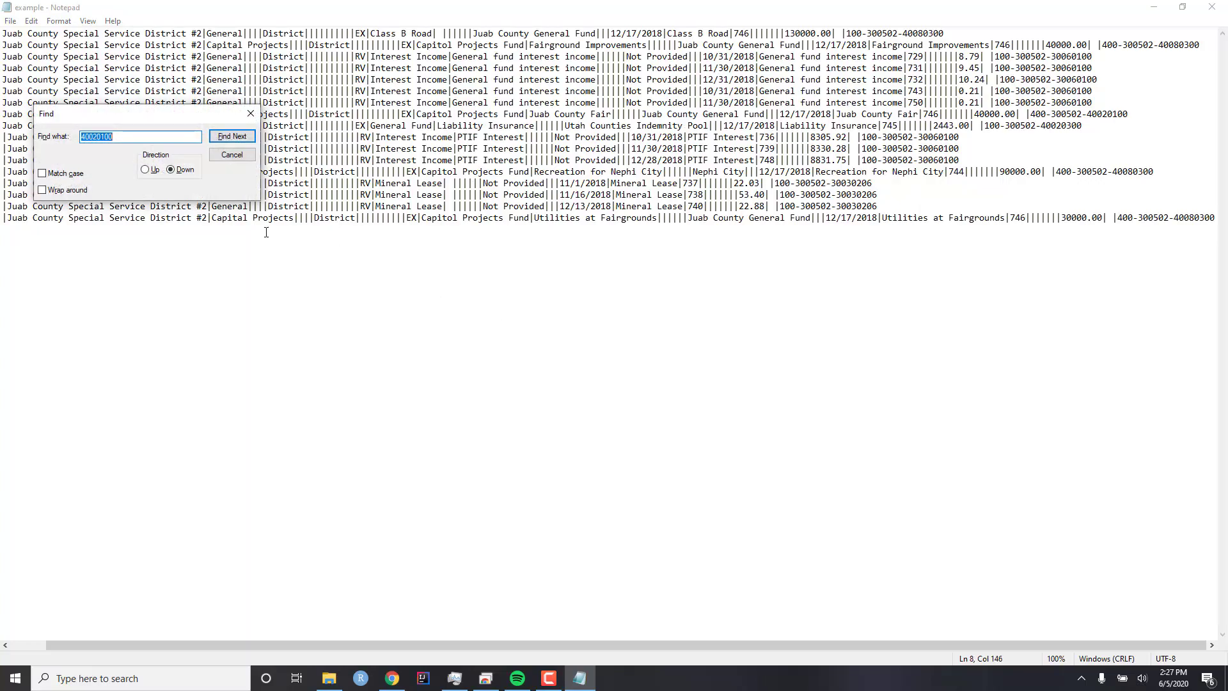
click(232, 157)
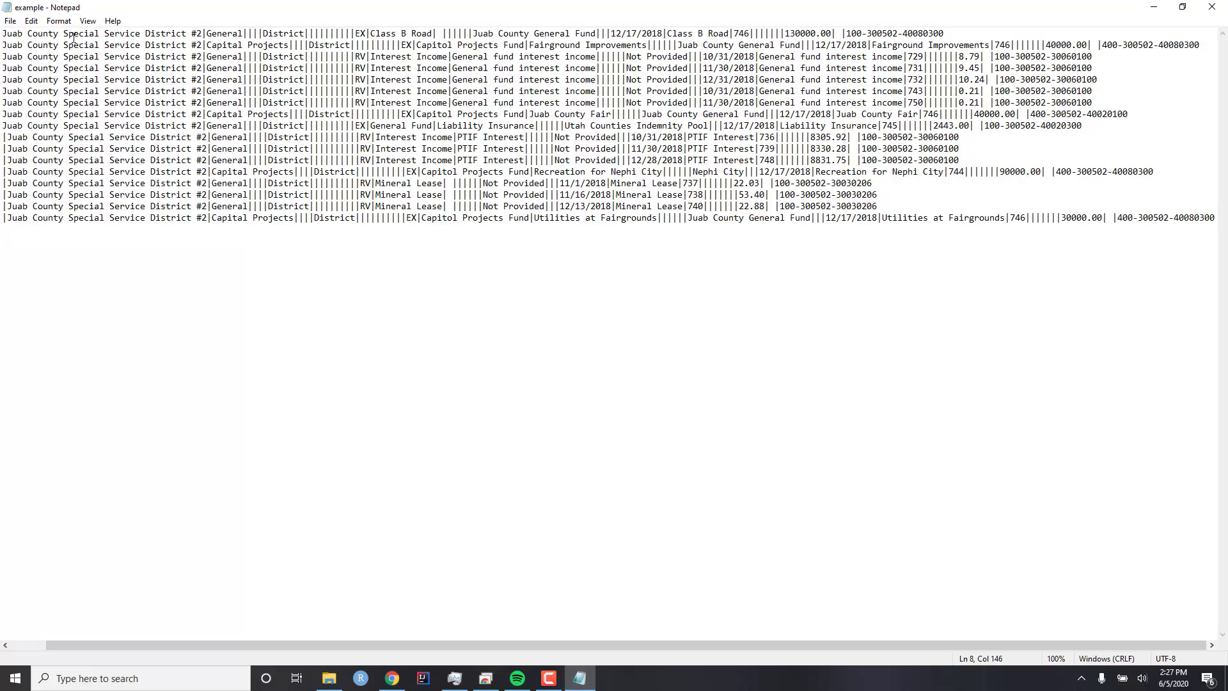
click(31, 21)
click(32, 128)
drag(149, 115, 198, 125)
key(BackSpace)
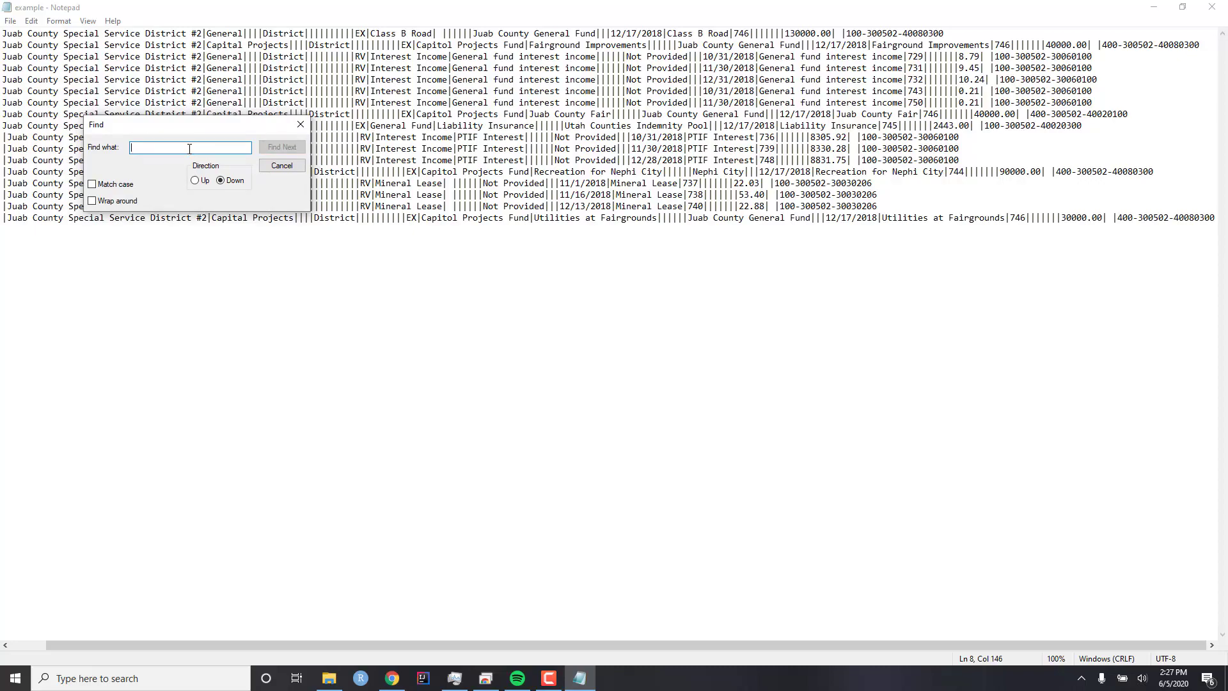
- Search downward for row 8's full account code, look for a further occurrence, and close the search
drag(1031, 115, 1137, 114)
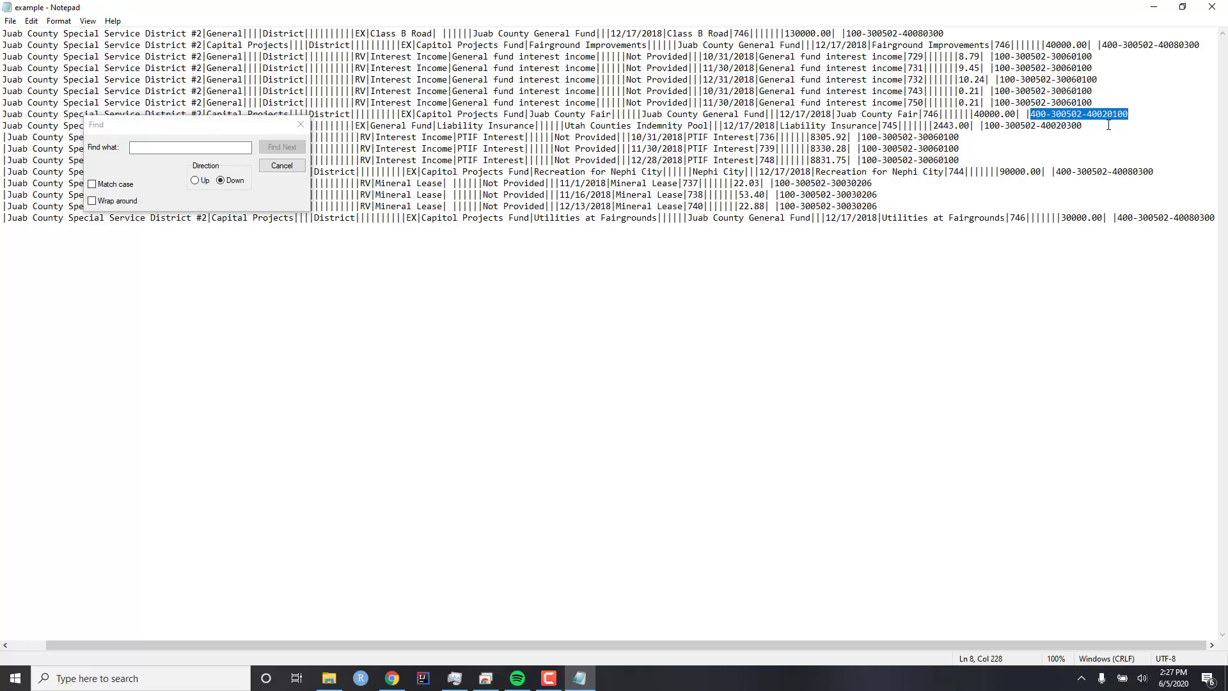
click(211, 147)
click(890, 91)
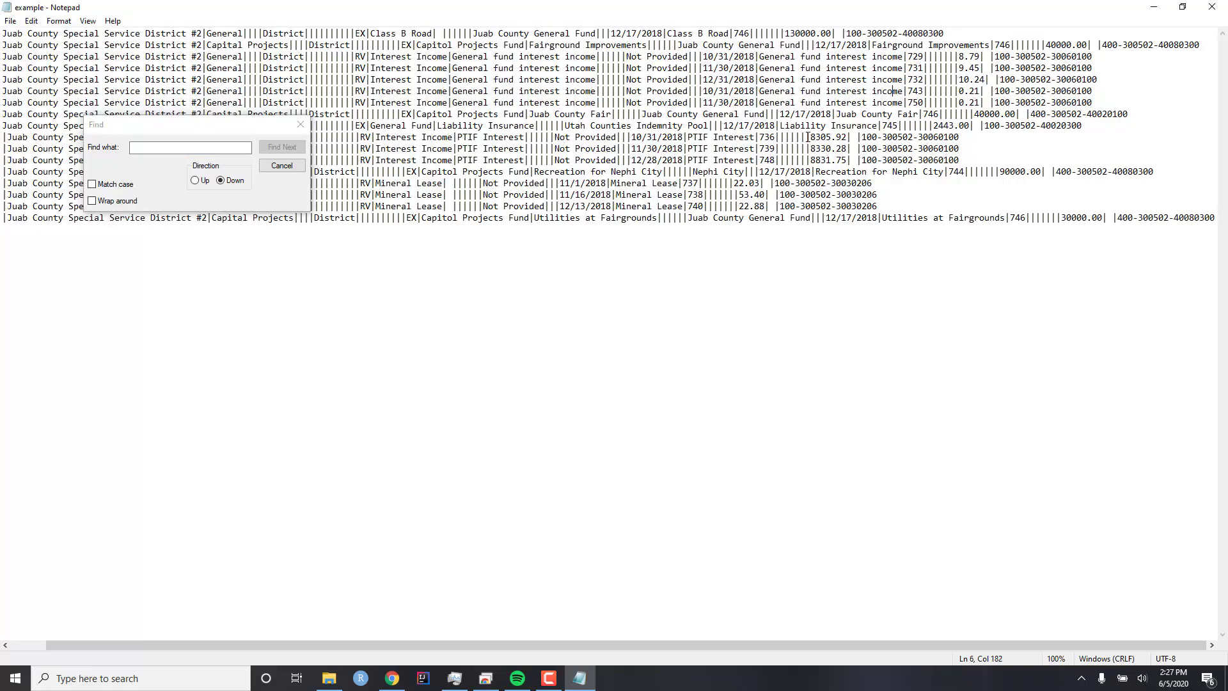
click(150, 150)
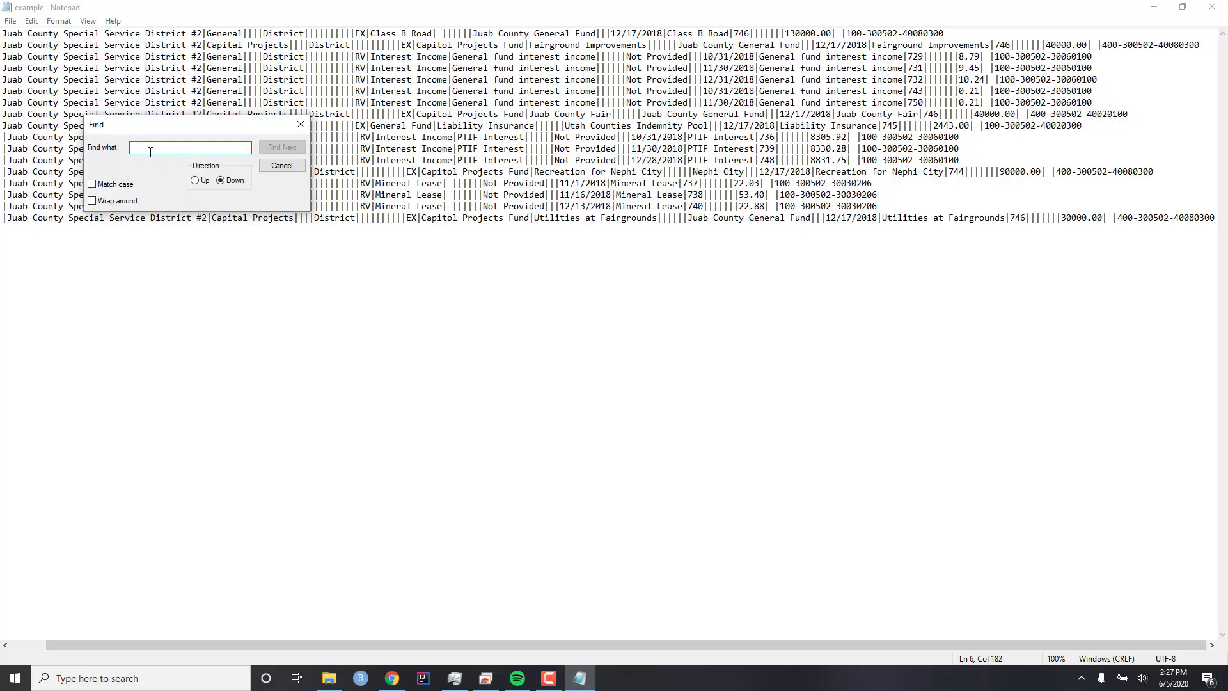
text(400-300502)
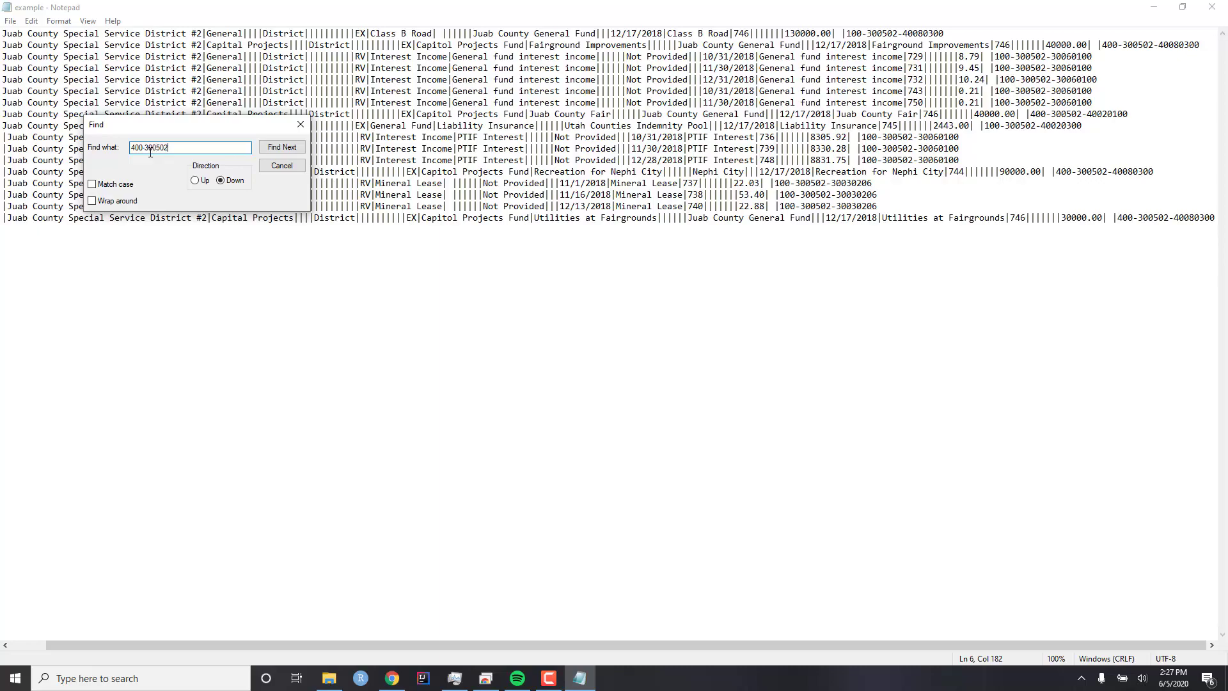
text(-40020100)
click(275, 150)
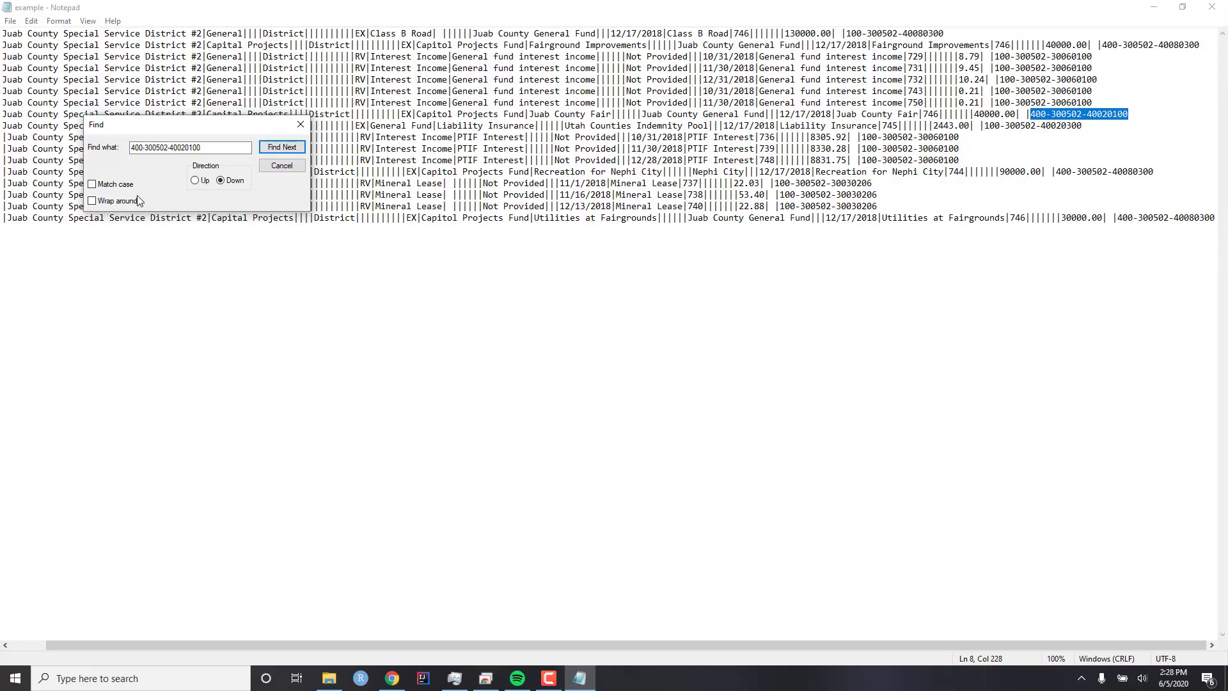
click(278, 149)
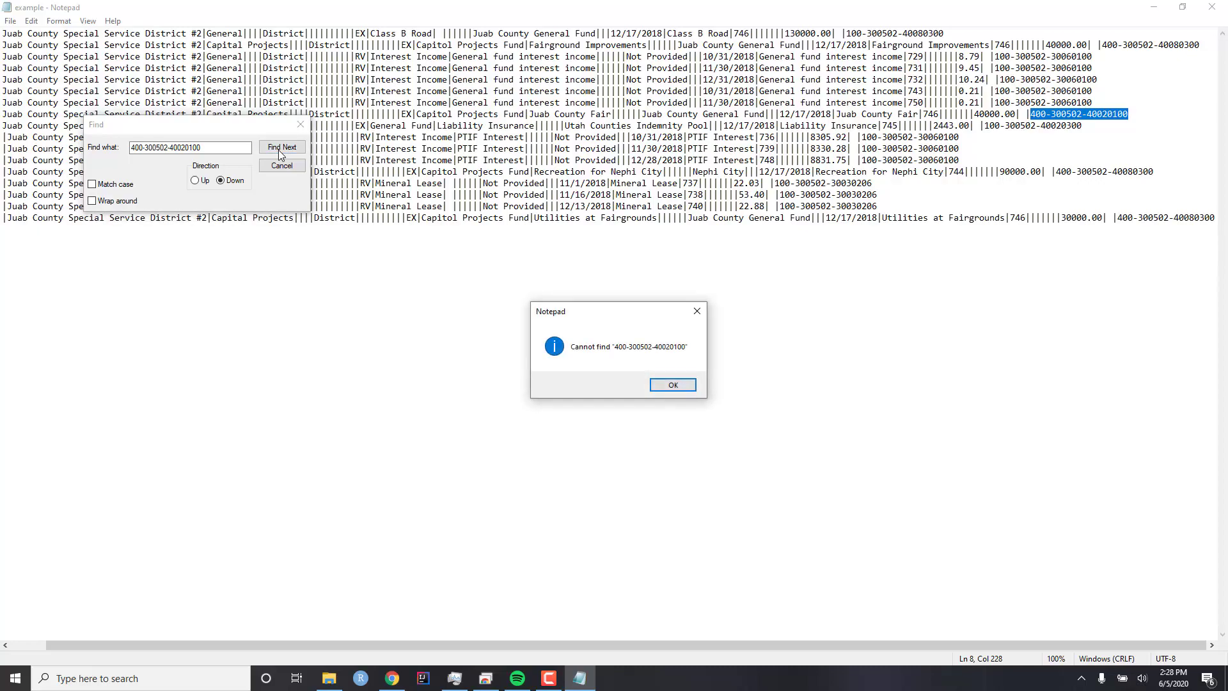
click(669, 388)
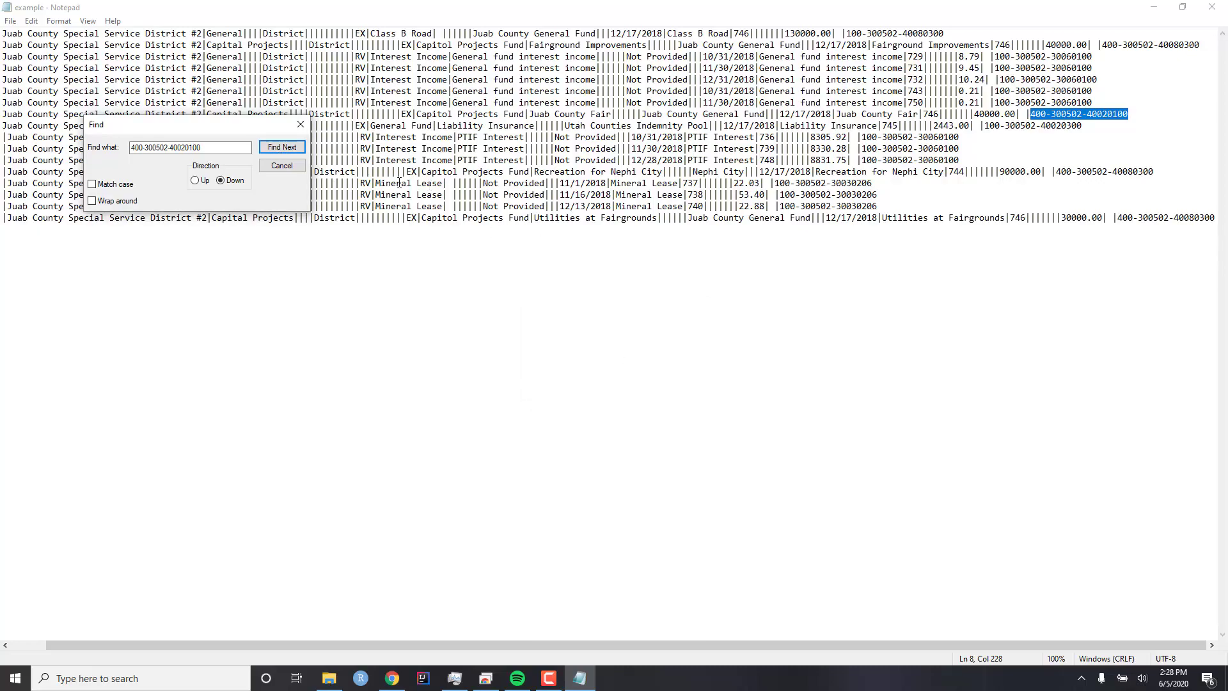
click(1061, 114)
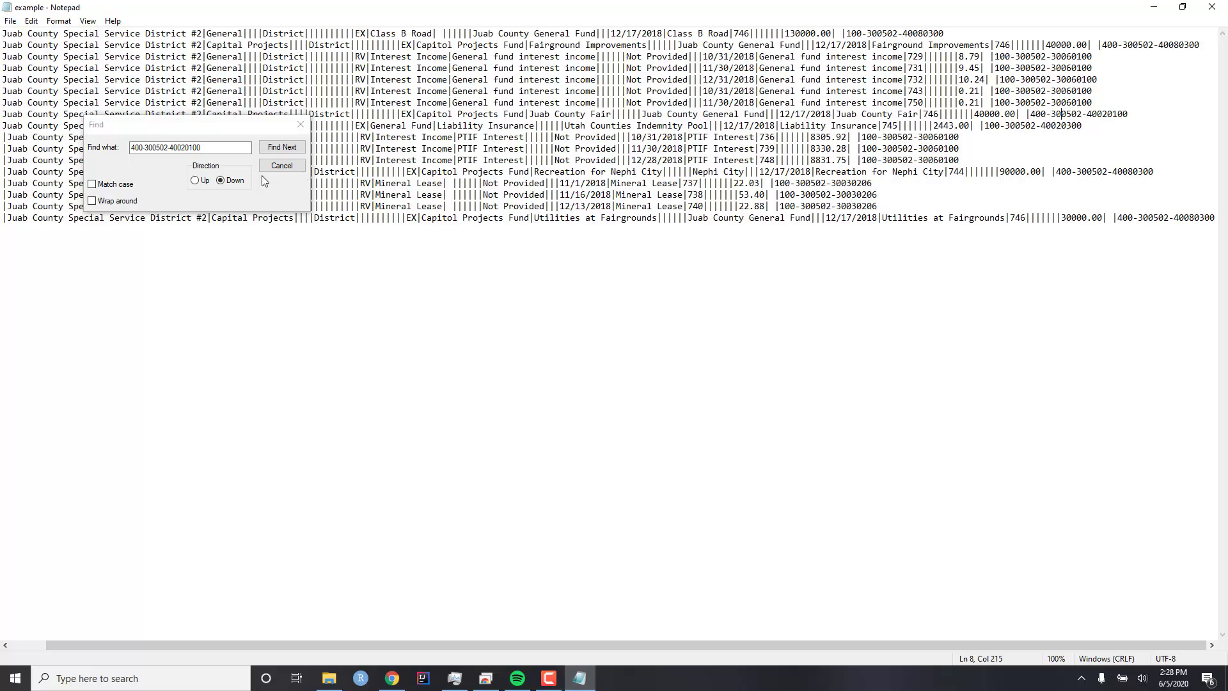
click(282, 165)
- Go to line 10 of the file
click(223, 68)
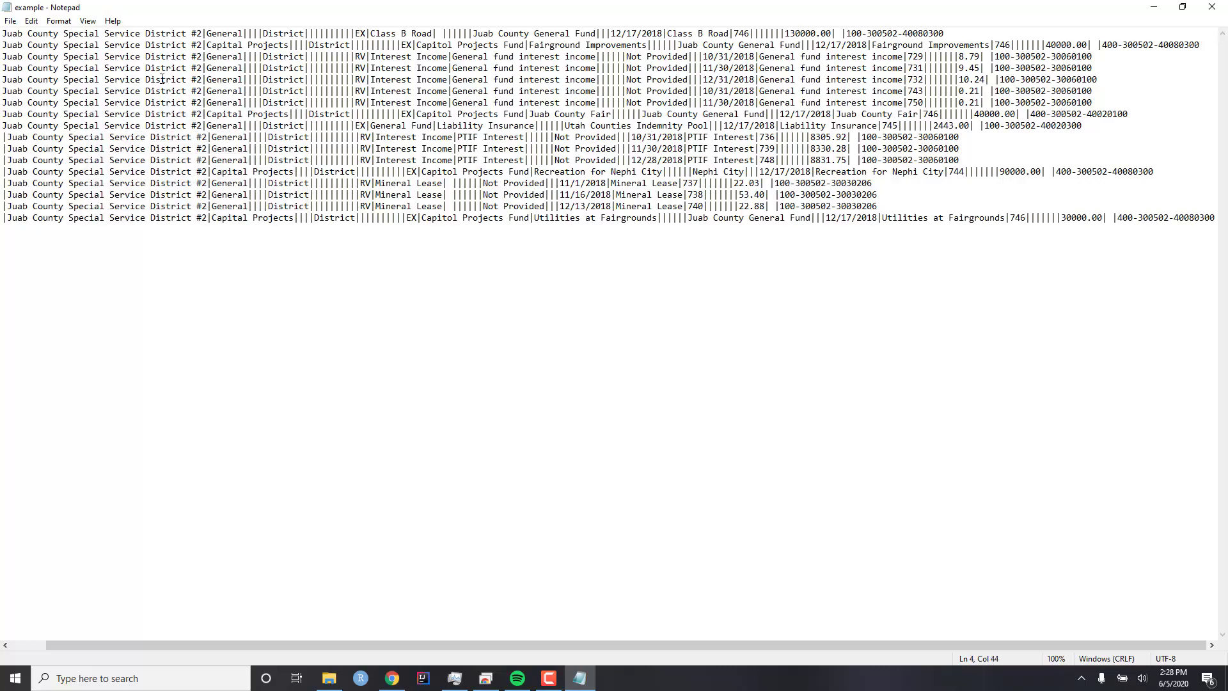
click(31, 21)
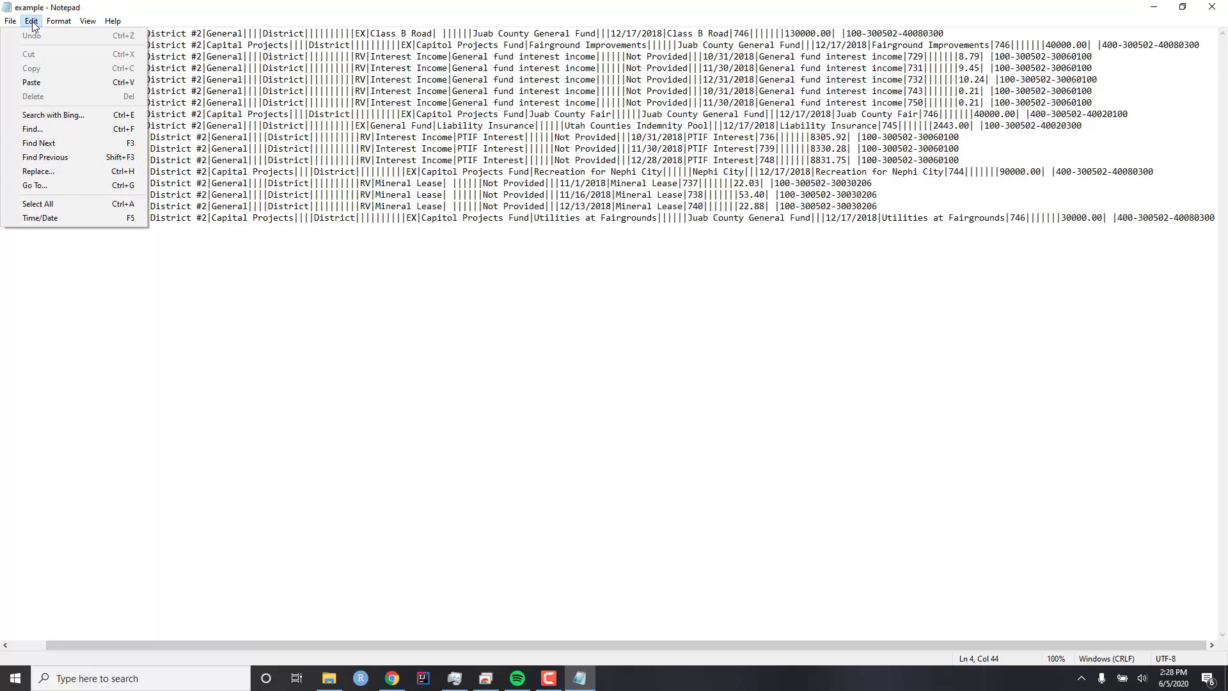
click(54, 185)
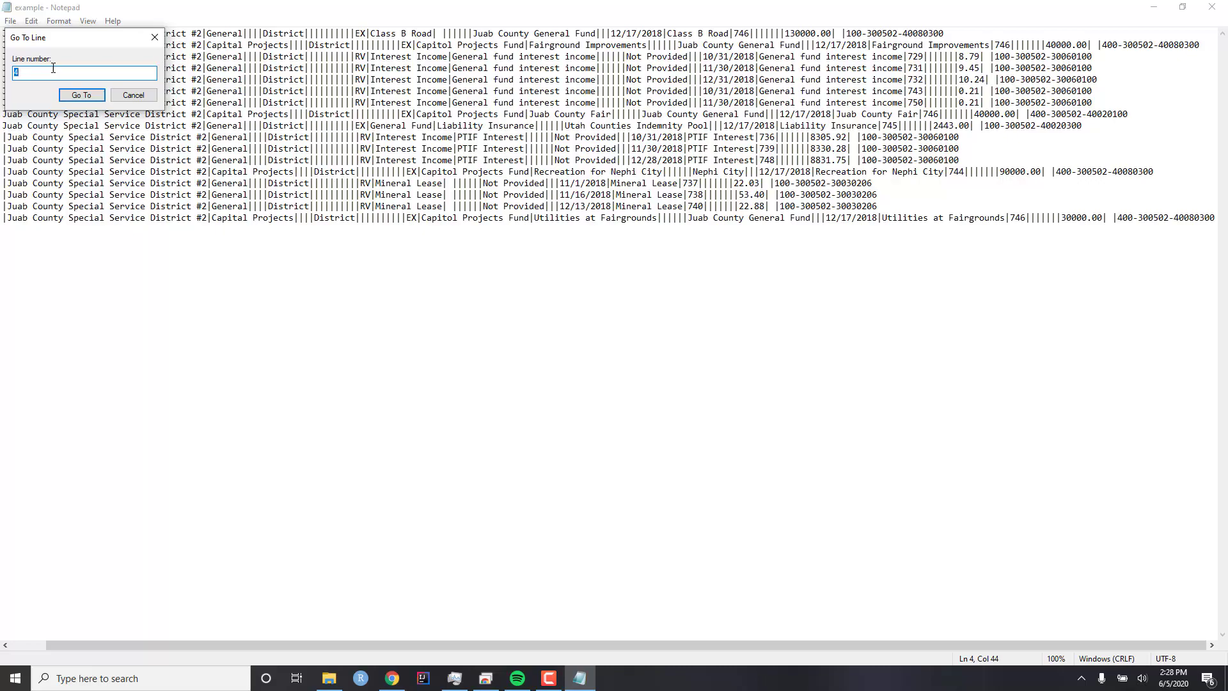
text(10)
click(86, 94)
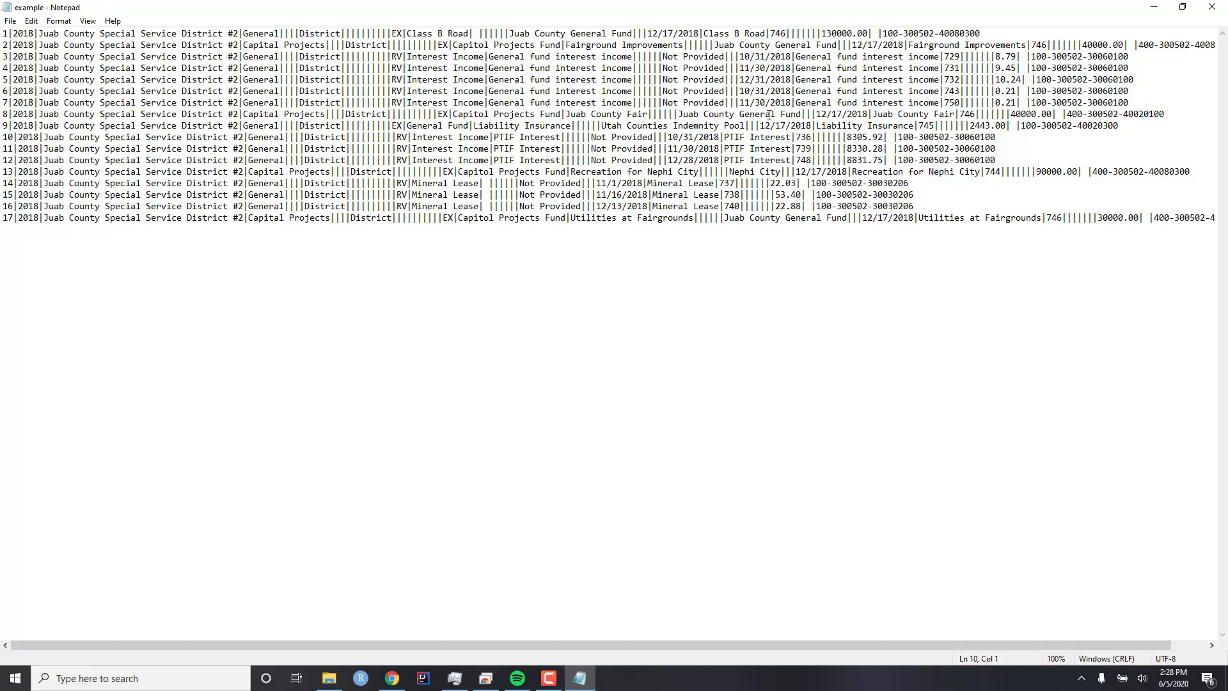
- Delete a digit from row 8's account code and re-enter 0 in its place
click(1135, 114)
double_click(1091, 115)
click(1093, 125)
key(Up)
key(Delete)
text(0)
- Try replacing a character in row 11's account code with a, and remove the a again
click(923, 148)
drag(919, 151, 946, 150)
click(930, 150)
key(BackSpace)
text(a)
key(BackSpace)
- Remove one zero from the last group of row 12's account code
click(929, 159)
click(928, 160)
key(BackSpace)
text(0)
- Delete and re-enter a 0 in the account codes of rows 11 and 8
click(928, 149)
key(BackSpace)
text(0)
click(1099, 116)
key(BackSpace)
text(0)
- Duplicate row 8 onto a new line below row 17 and number the new row 18
drag(1174, 112, 3, 118)
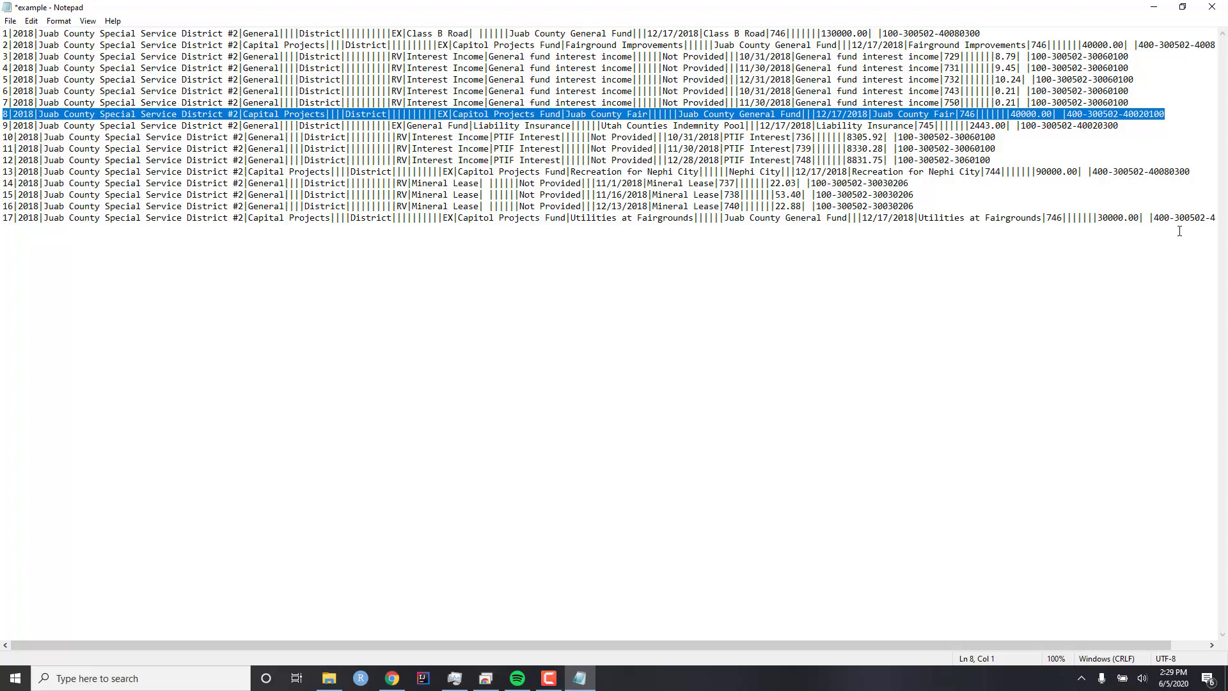
click(1203, 216)
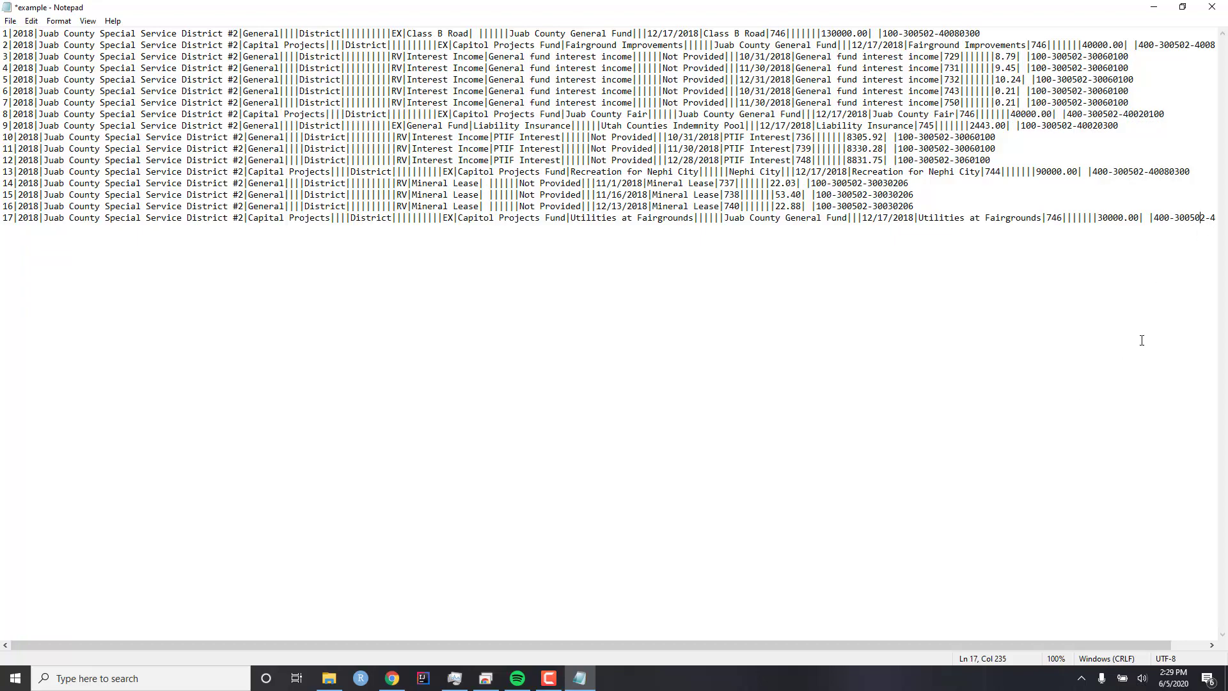
click(174, 278)
click(177, 246)
drag(657, 641, 811, 643)
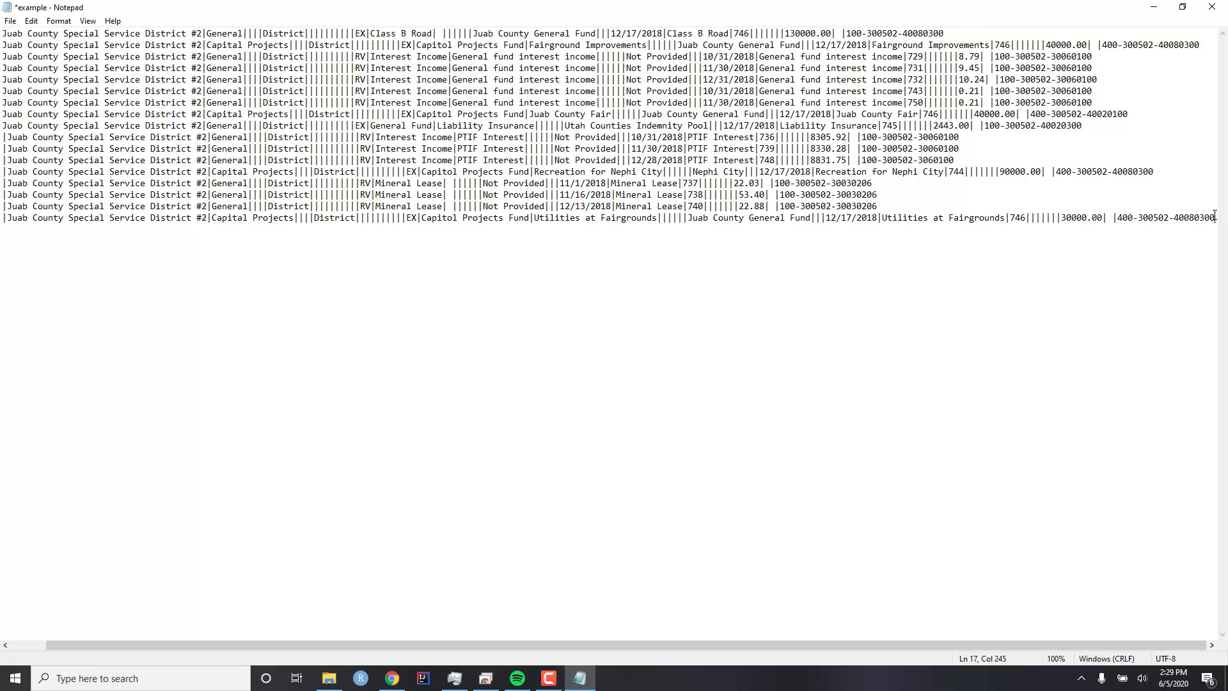
click(1206, 243)
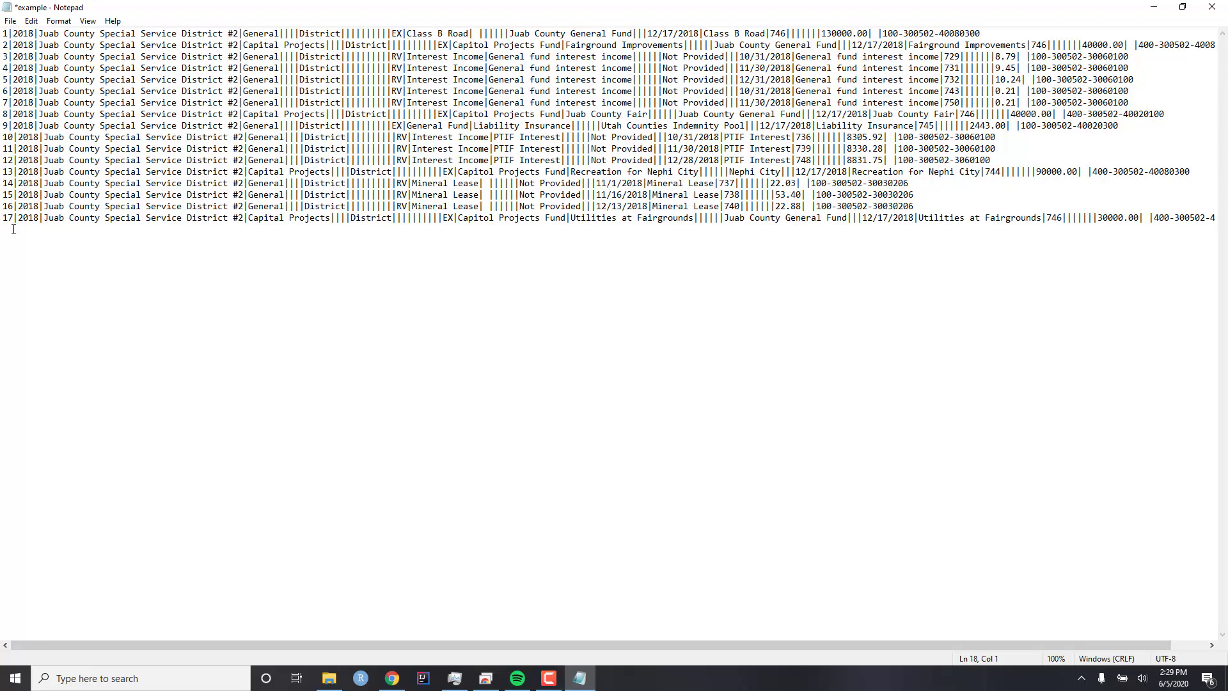
key(ctrl+v)
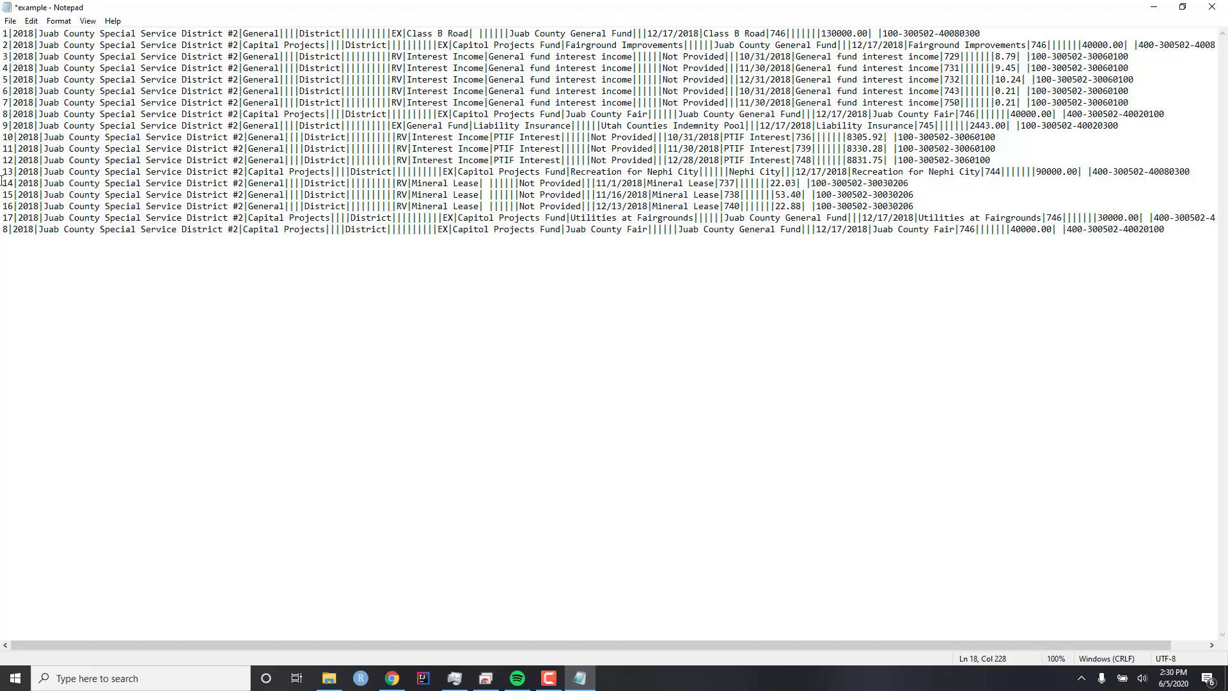
click(8, 230)
text(1)
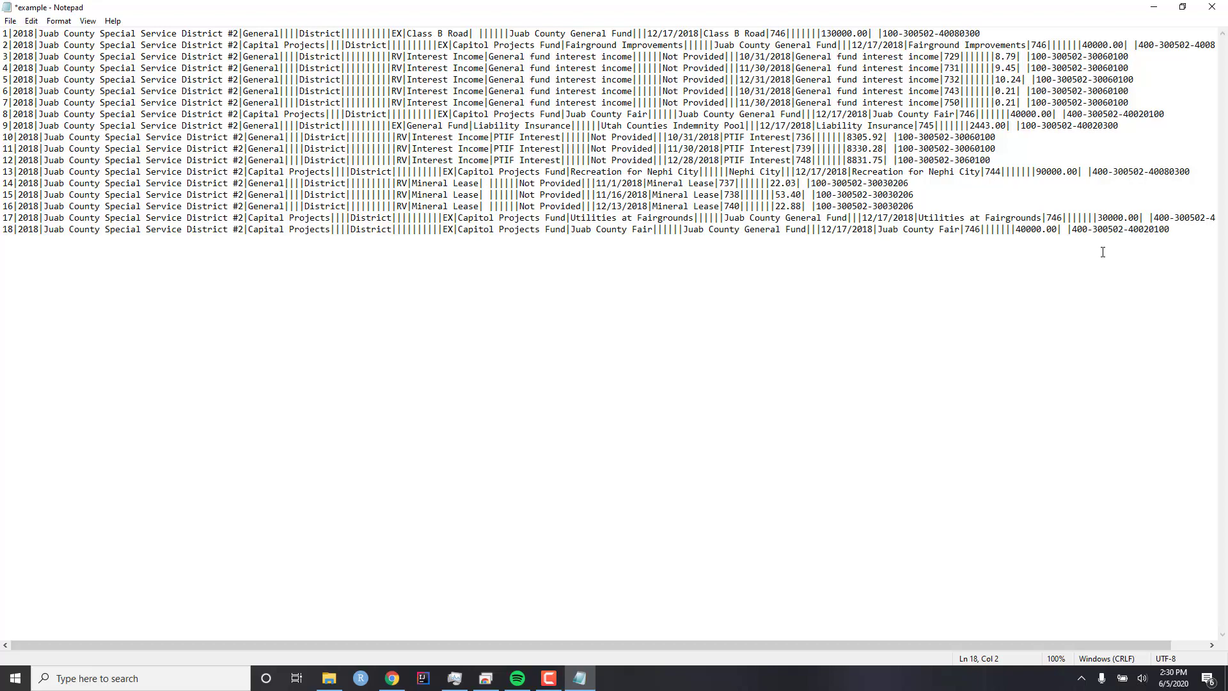
- Set the amounts in rows 8 and 18 to 20000.00
click(1016, 114)
key(BackSpace)
text(2)
click(1020, 230)
key(BackSpace)
text(2)
- Replace the first 0 in the middle group of row 18's account code with a
drag(1103, 232, 1100, 230)
text(a)
click(1170, 229)
click(934, 210)
- Save the changes to the example file
click(10, 21)
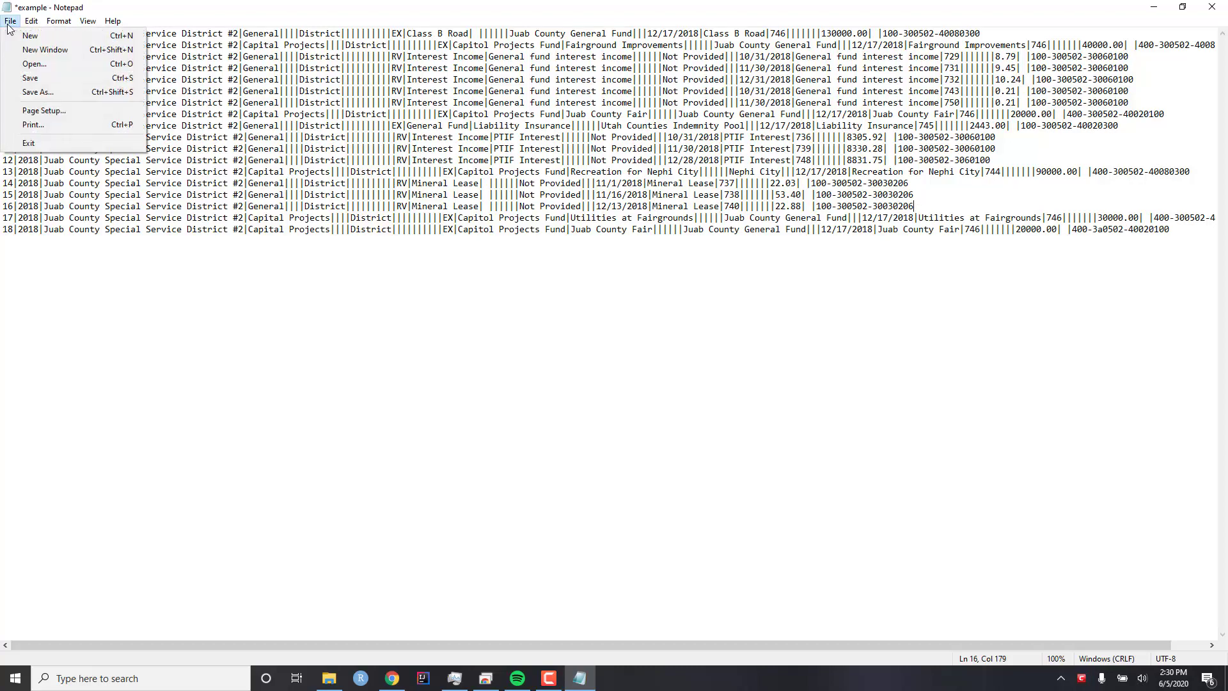
click(31, 77)
click(408, 148)
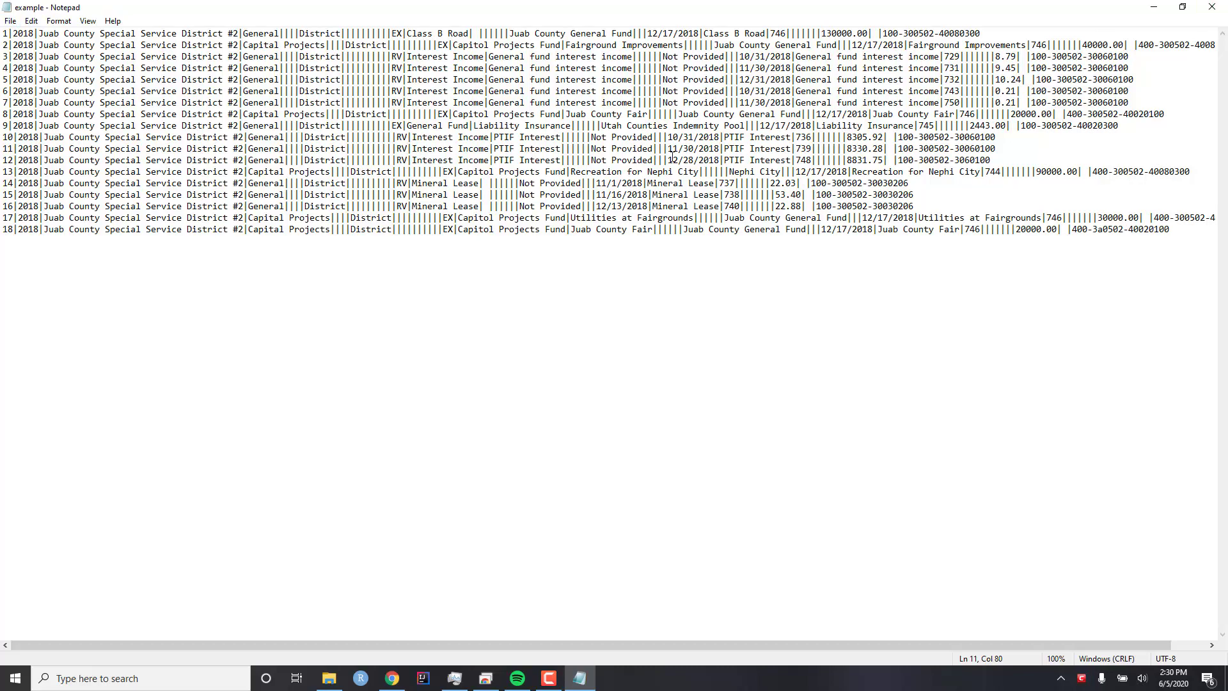
- Save a copy of the file as example_cool in the tutorial folder
click(10, 21)
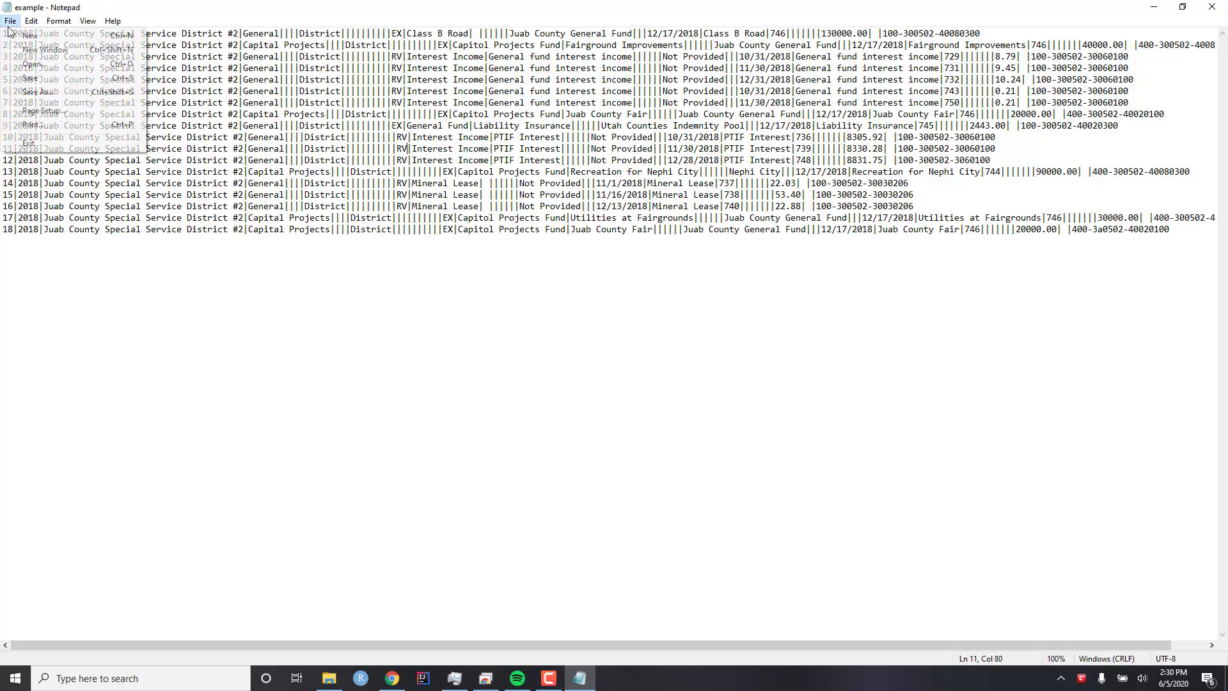
click(38, 93)
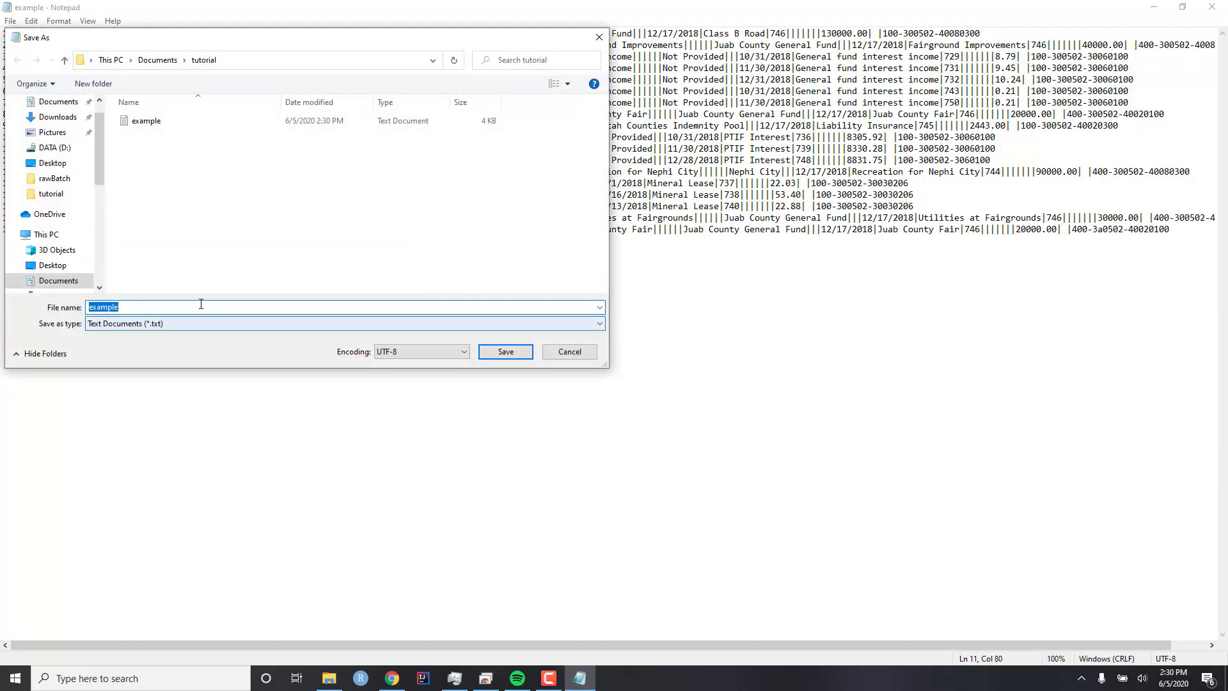
text(example_cool)
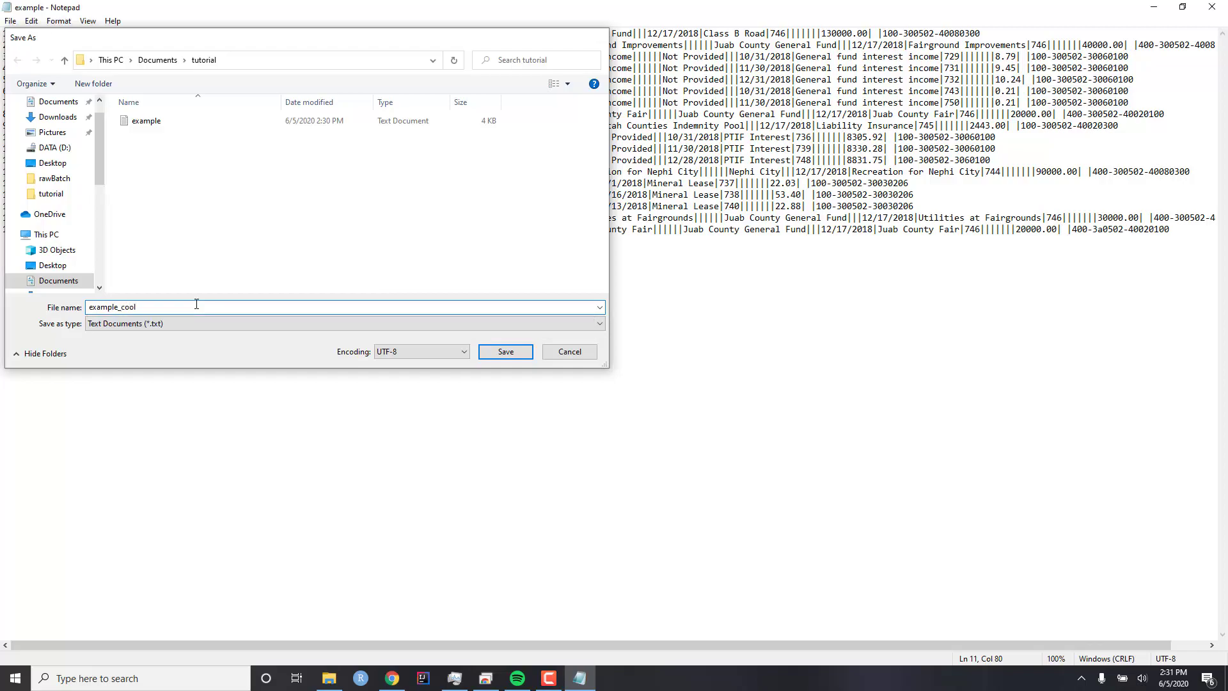
key(Return)
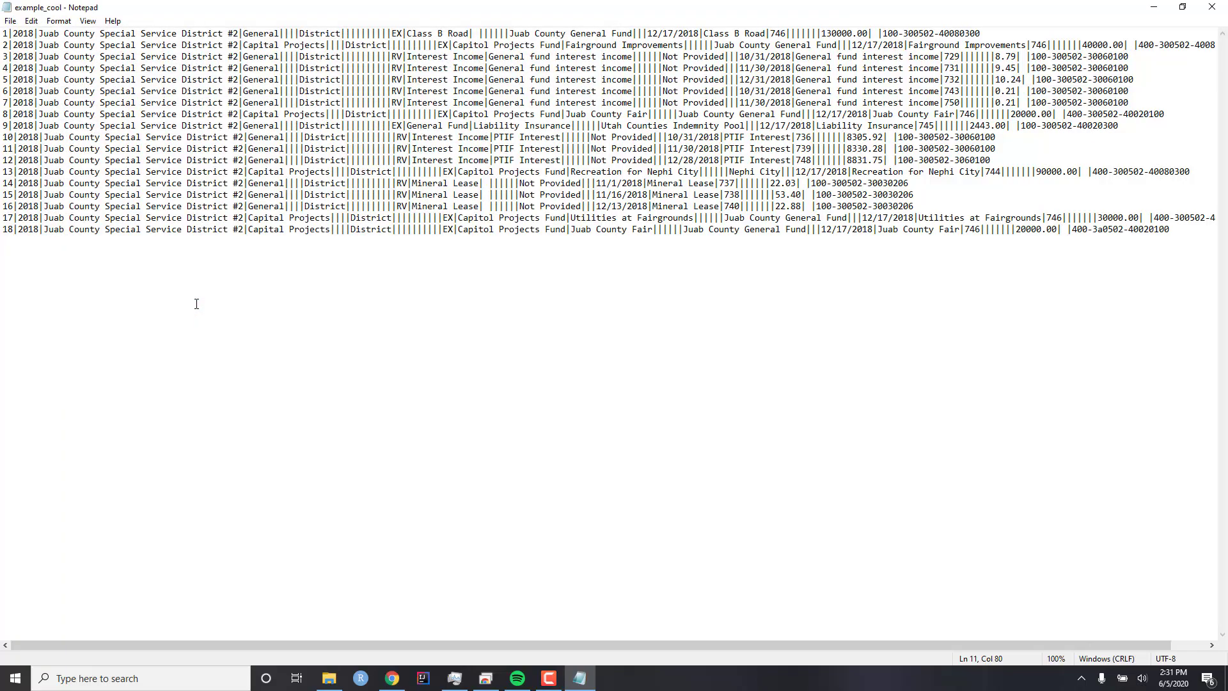
- Close example_cool and reopen the example file in a maximized window
click(1210, 7)
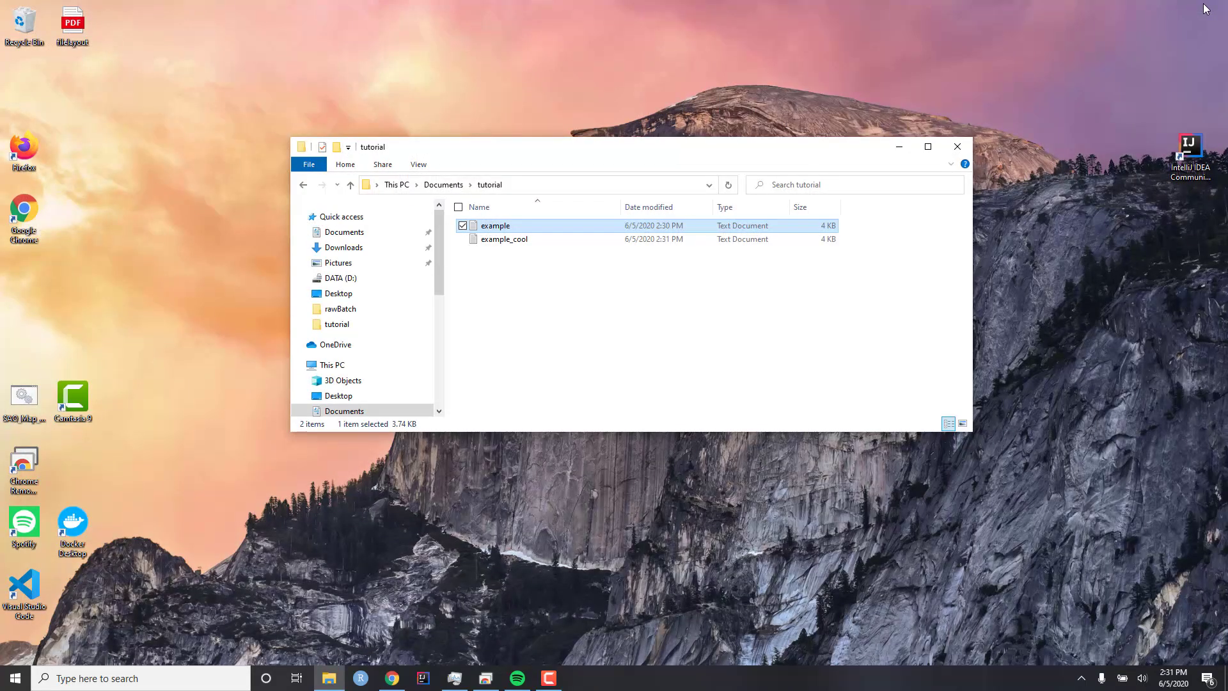
double_click(509, 229)
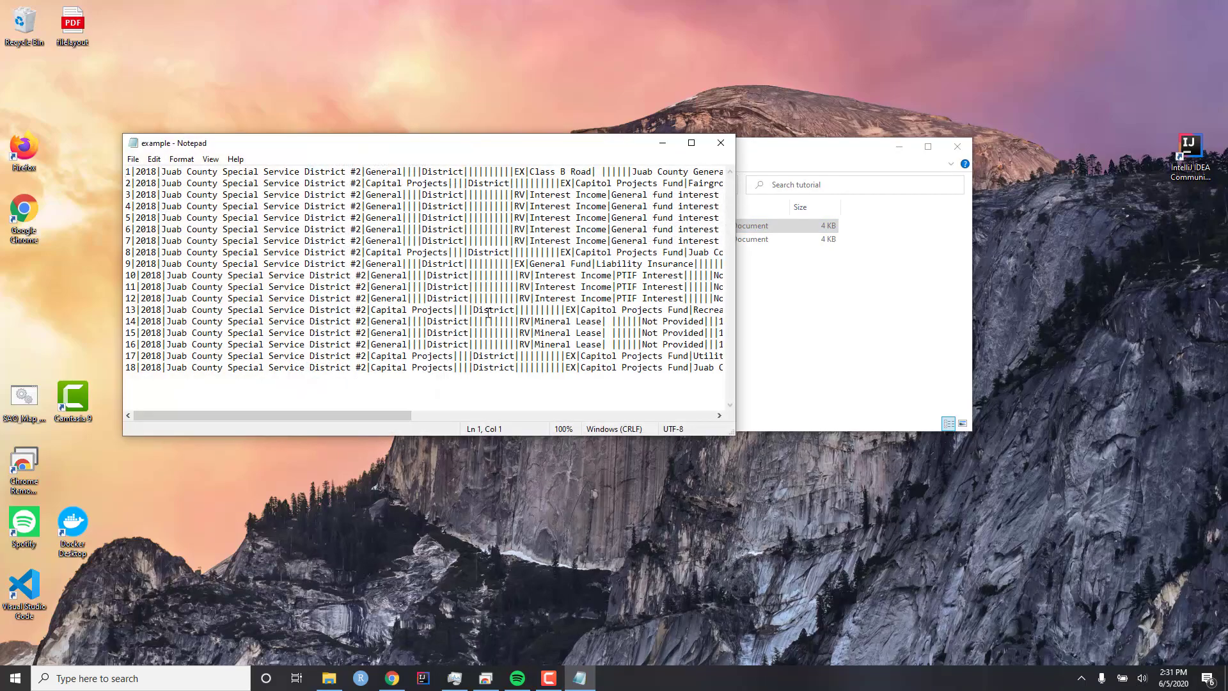
click(686, 142)
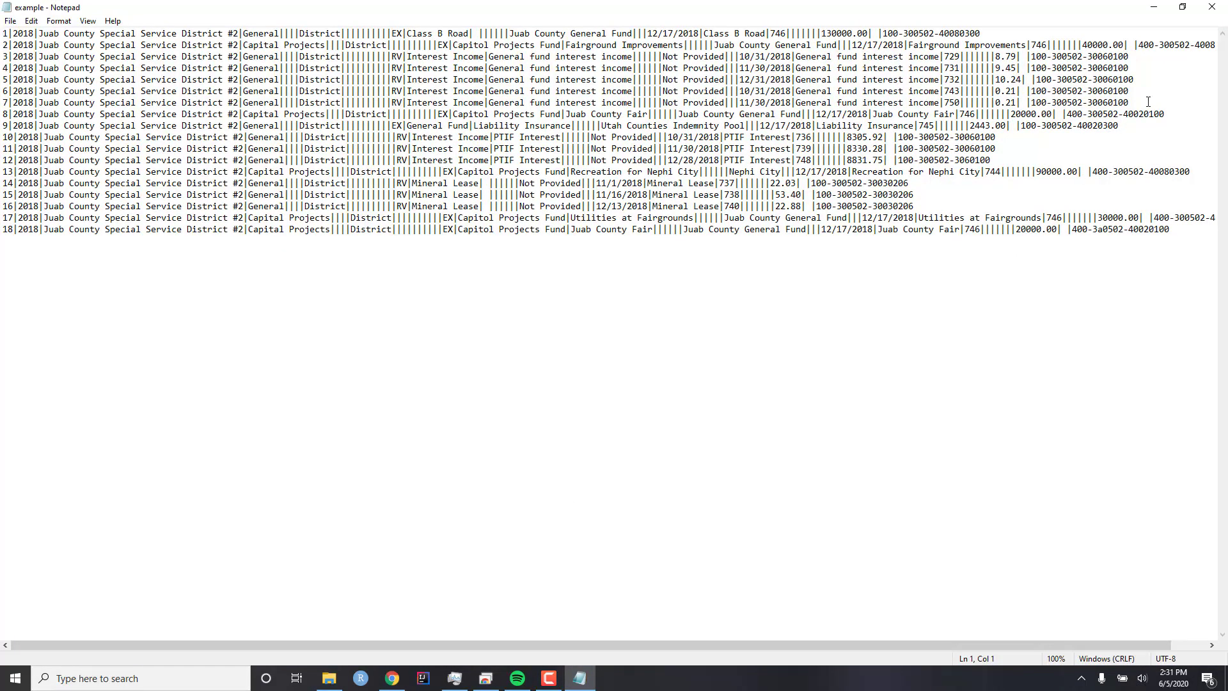